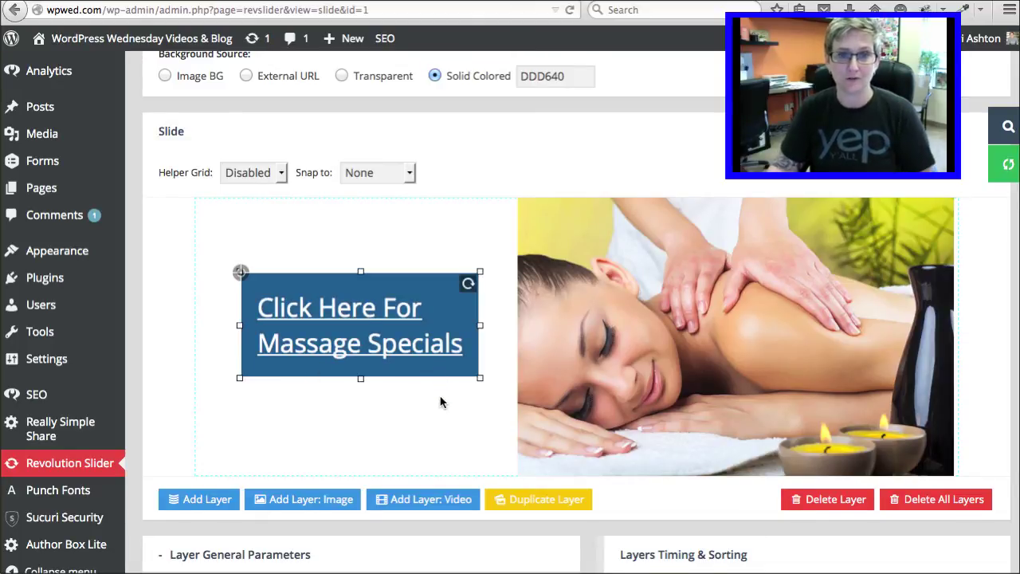
# Step: Open the buttonmedblue style for editing and select the first Border Radius box
pyautogui.scroll(-4, 440, 402)
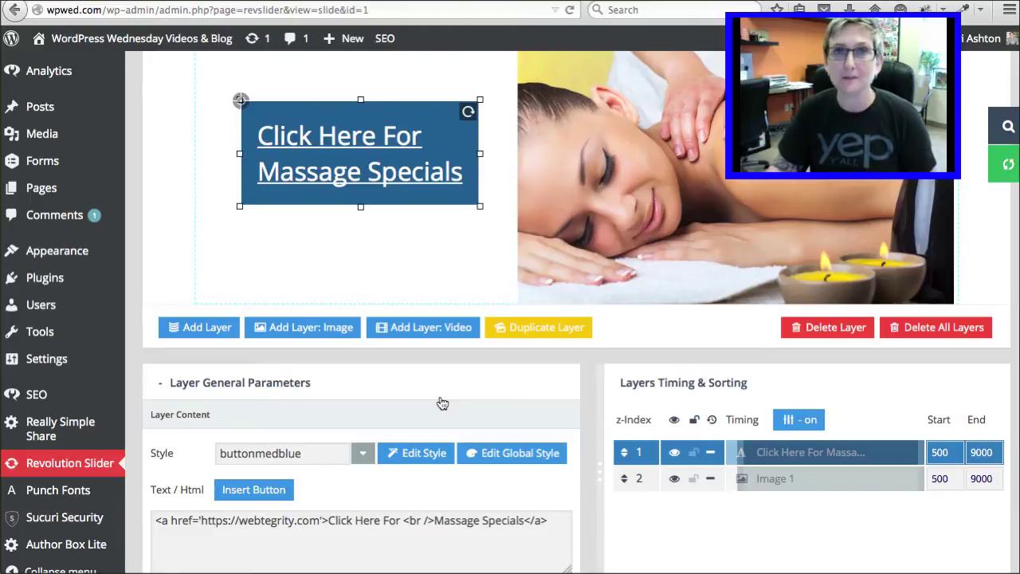
pyautogui.scroll(-1, 442, 402)
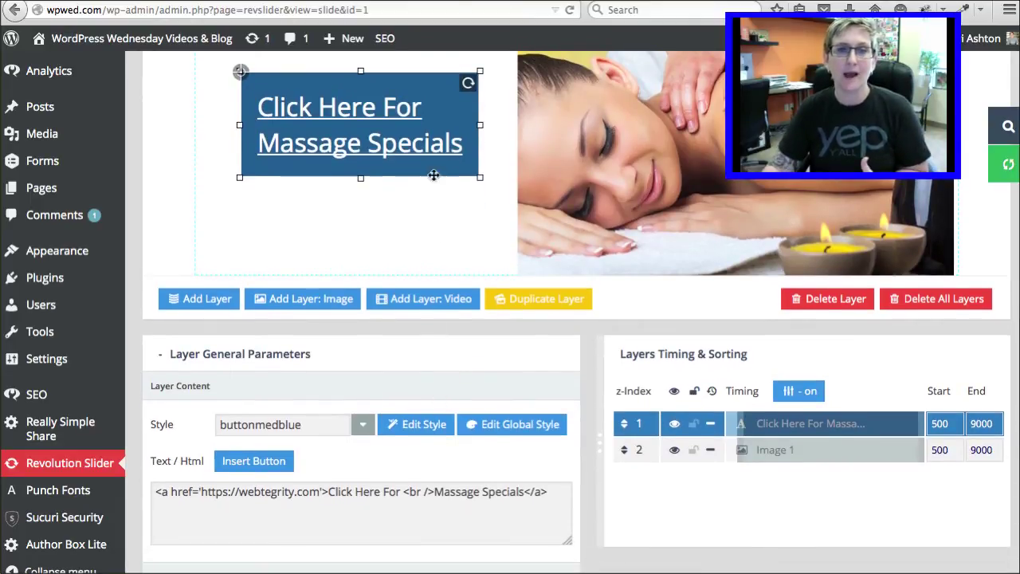
pyautogui.click(418, 429)
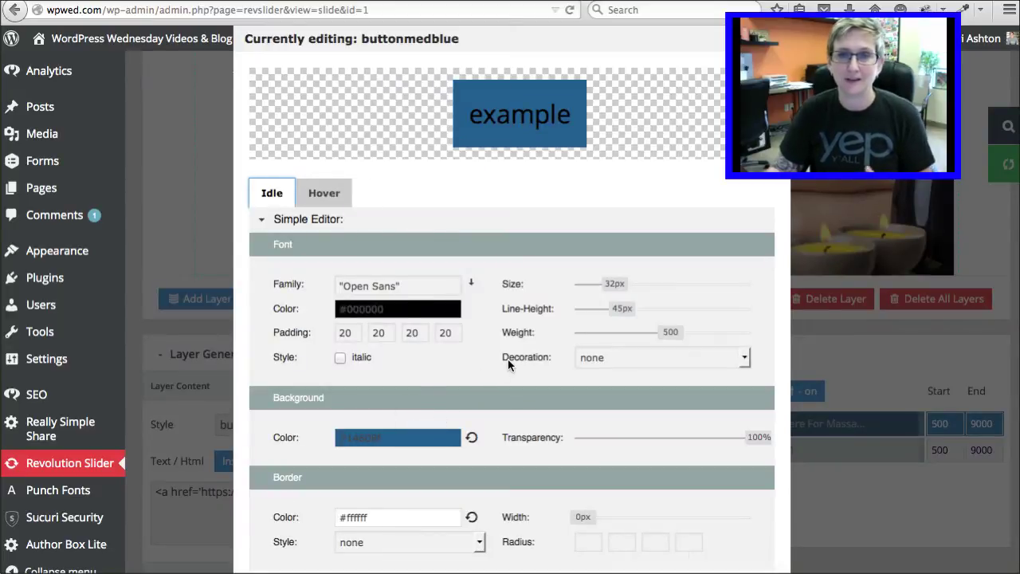
pyautogui.scroll(-1, 507, 359)
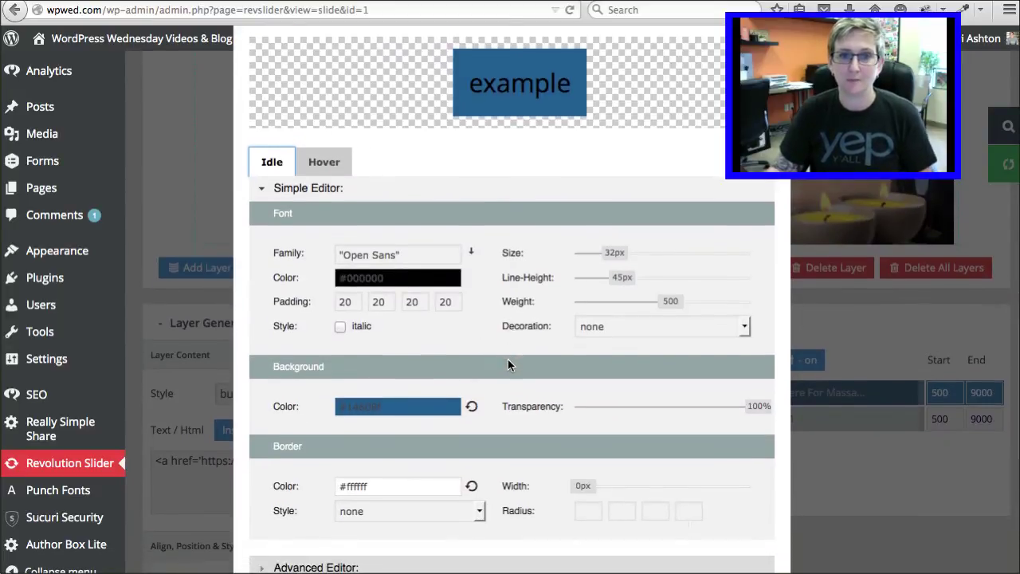
pyautogui.click(586, 514)
pyautogui.write('2')
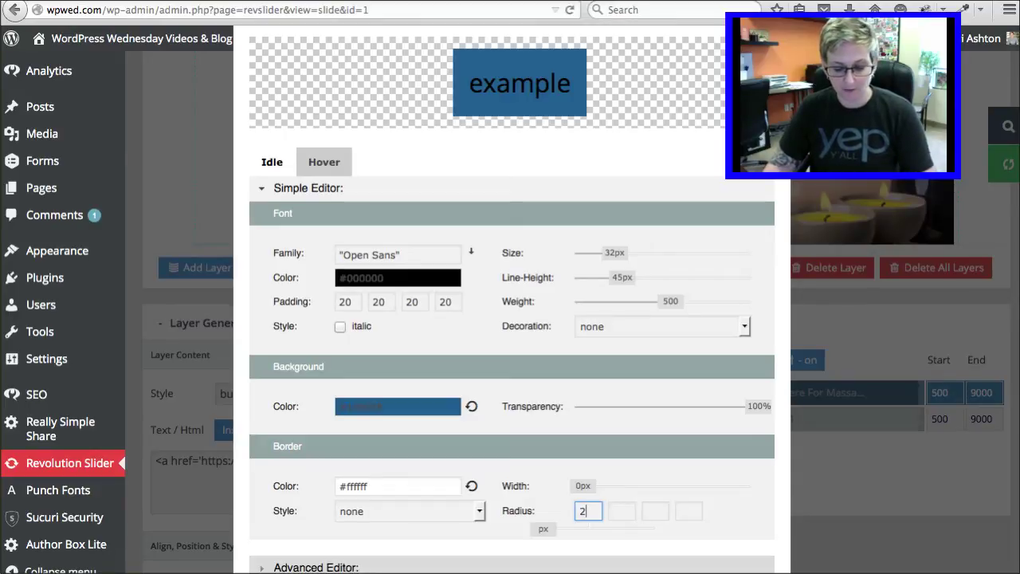
# Step: Try per-corner radii: 20 px first corner, 15 on the third, 50 px bottom-left
pyautogui.write('0')
pyautogui.click(623, 513)
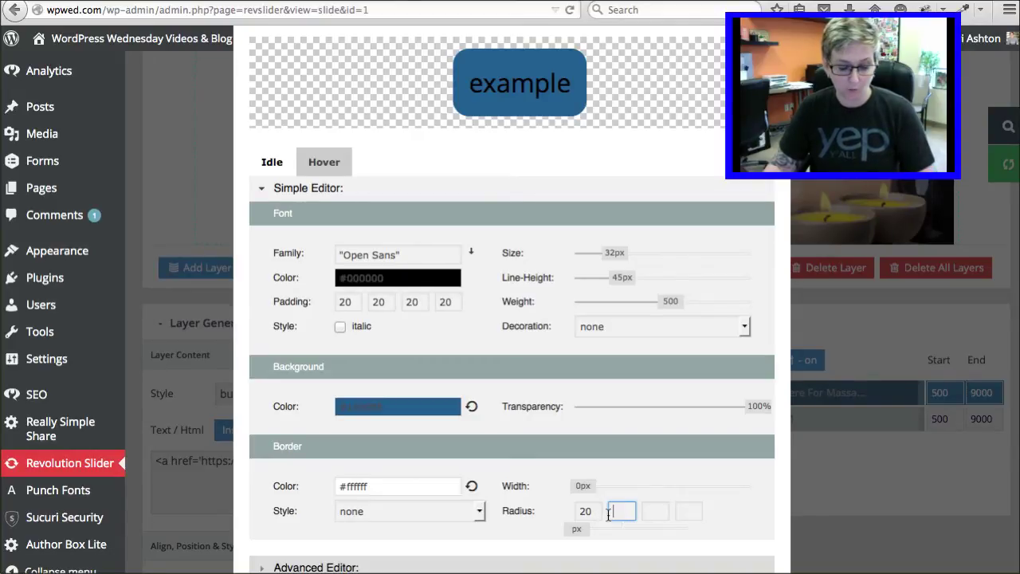
pyautogui.write('1')
pyautogui.press('BackSpace')
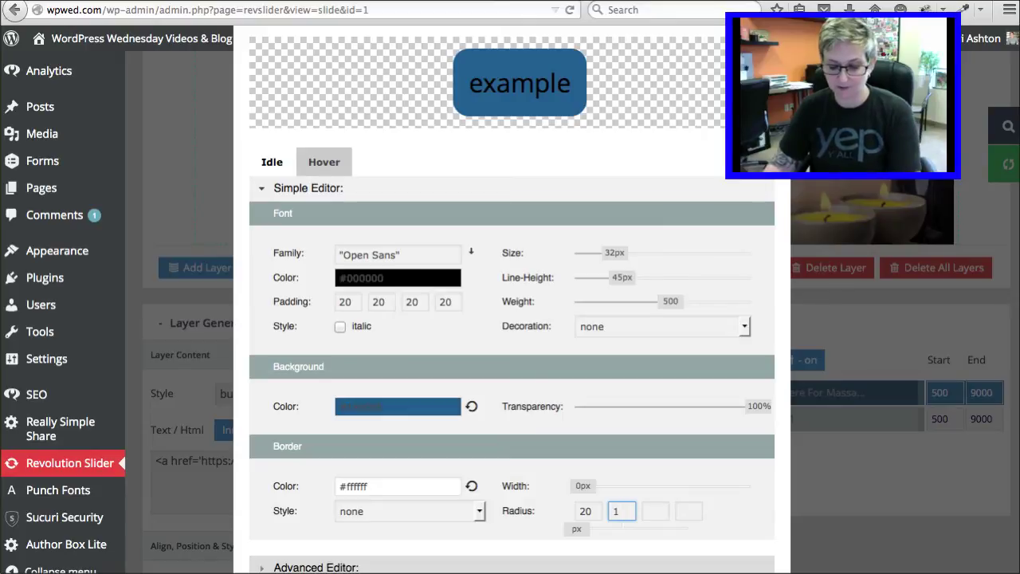
pyautogui.write('5')
pyautogui.click(643, 515)
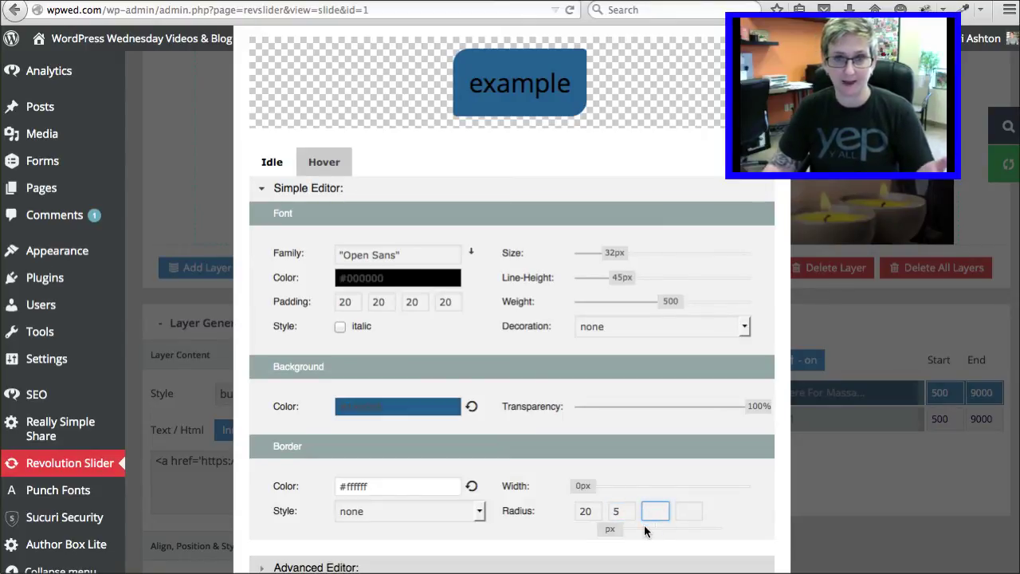
pyautogui.write('1')
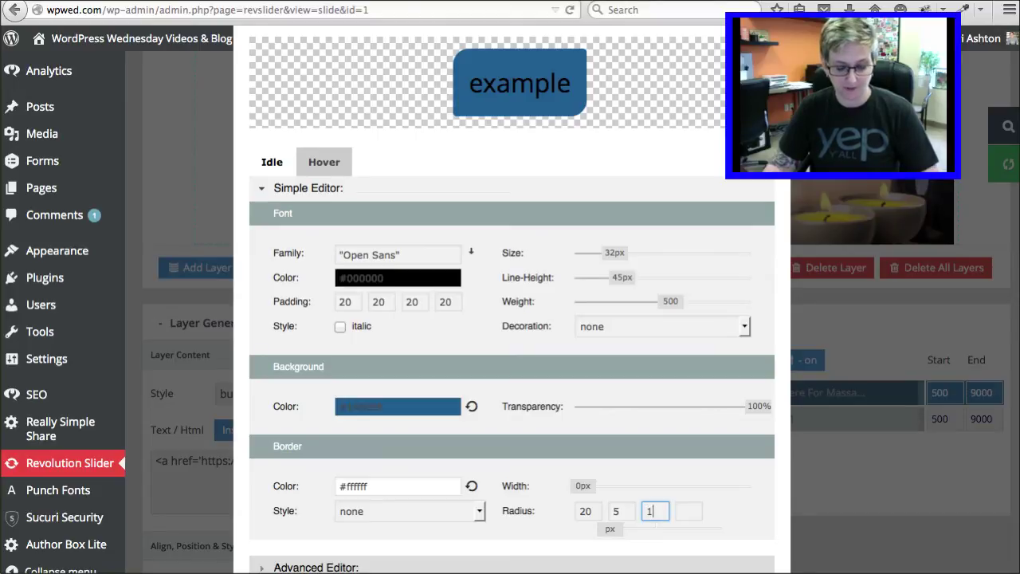
pyautogui.write('5')
pyautogui.click(690, 511)
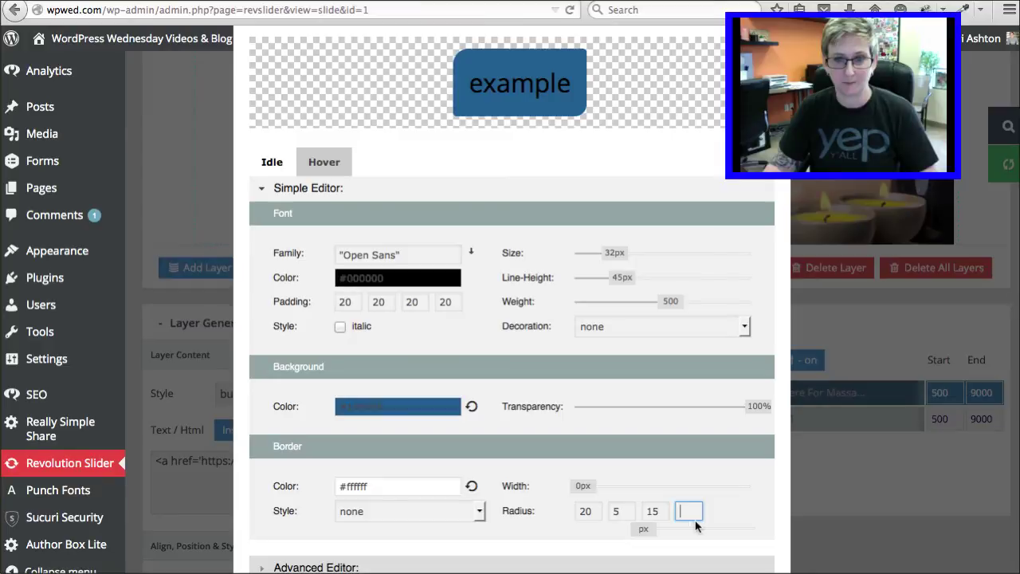
pyautogui.write('50')
pyautogui.click(723, 526)
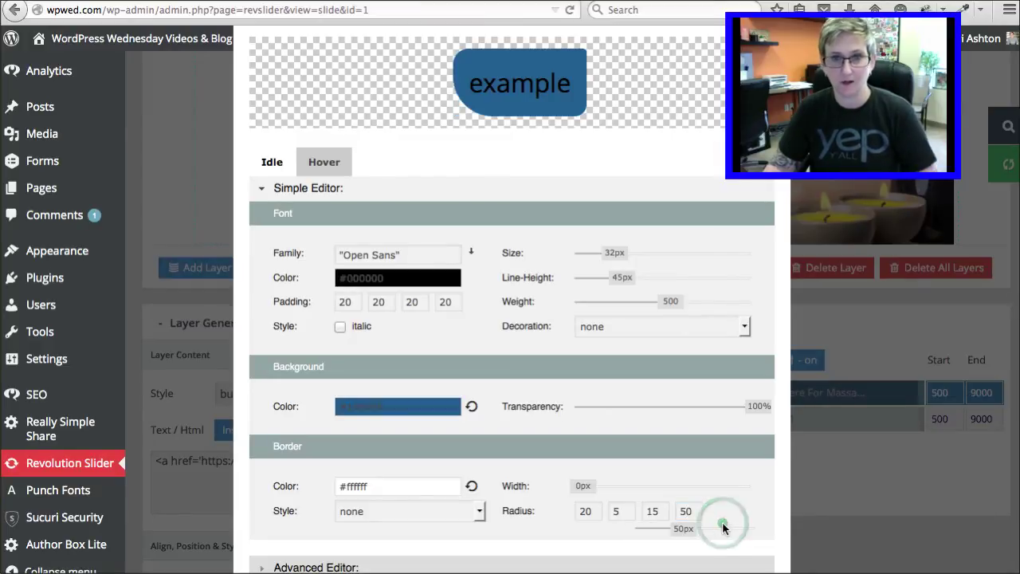
# Step: Clear the second and third corner radius values so all corners match
pyautogui.click(627, 511)
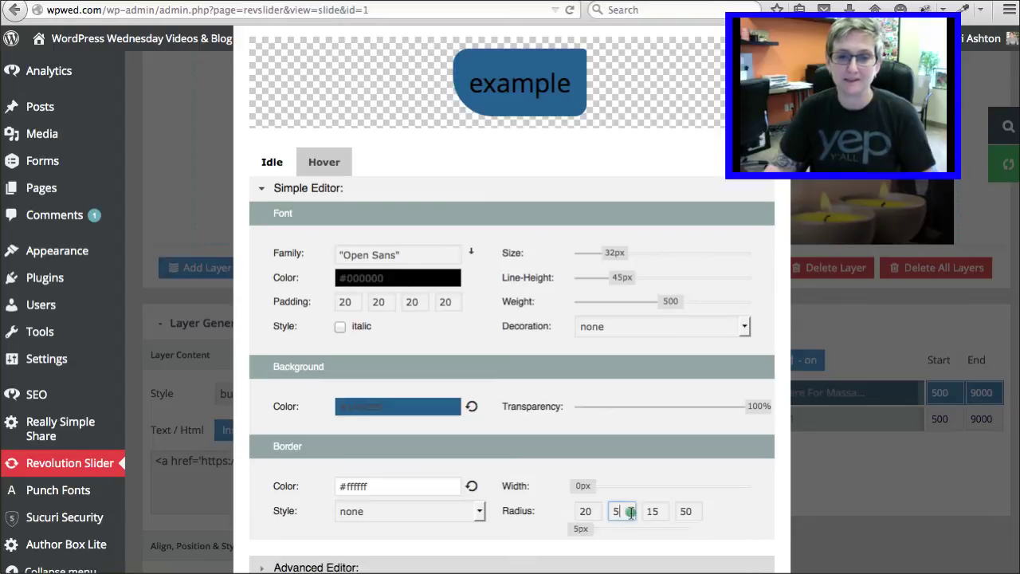
pyautogui.doubleClick(629, 511)
pyautogui.press('BackSpace')
pyautogui.click(655, 512)
pyautogui.doubleClick(655, 511)
pyautogui.press('BackSpace')
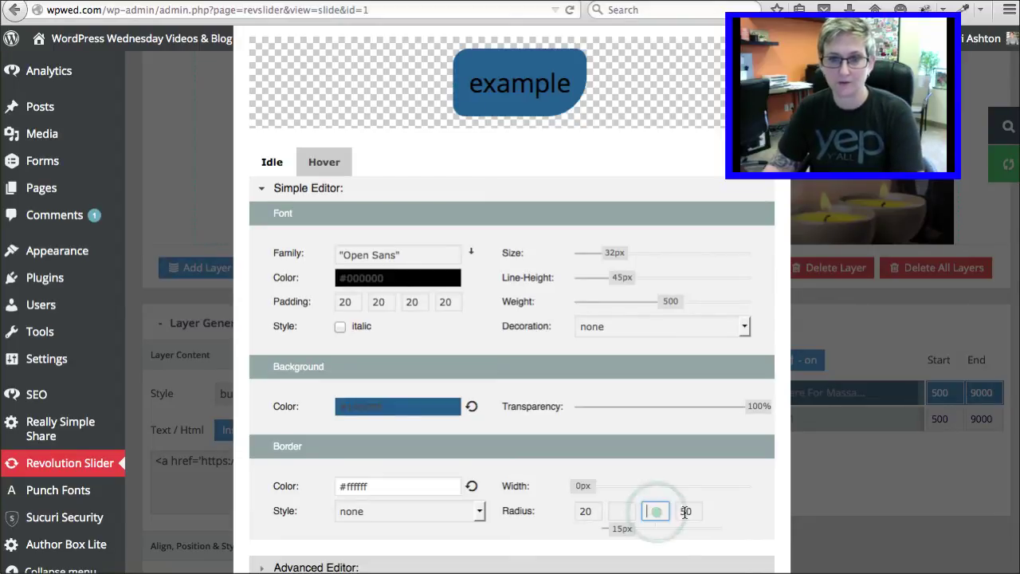
pyautogui.press('BackSpace')
# Step: Try a pill-shaped 50 px radius, then settle on a uniform 20 px radius
pyautogui.click(585, 512)
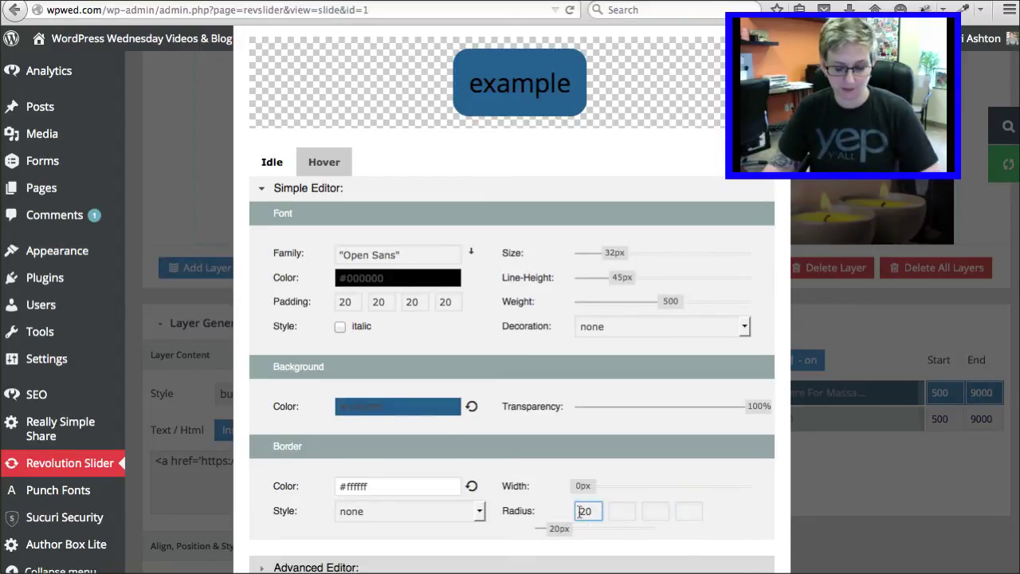
pyautogui.doubleClick(587, 511)
pyautogui.write('50')
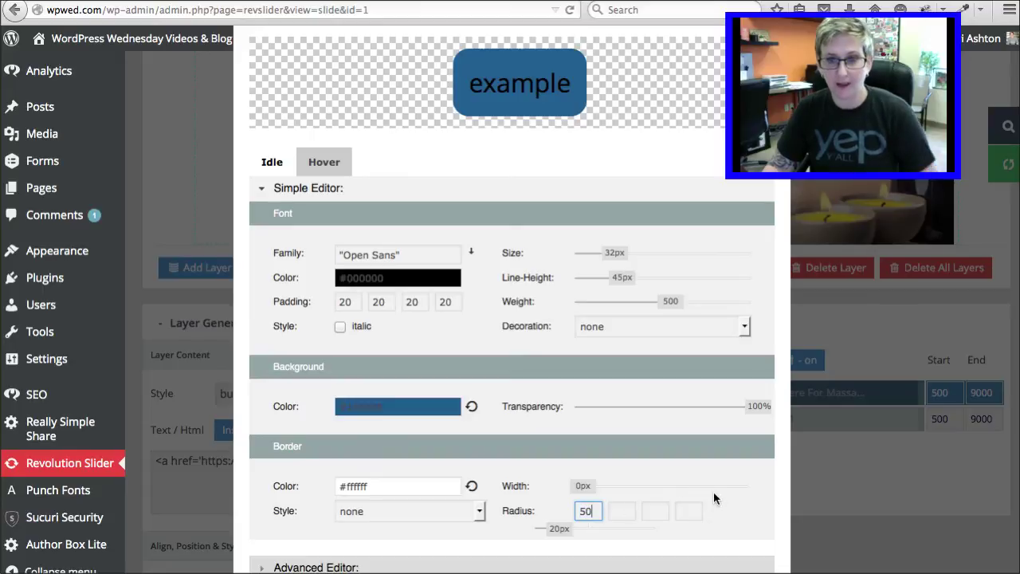
pyautogui.click(733, 499)
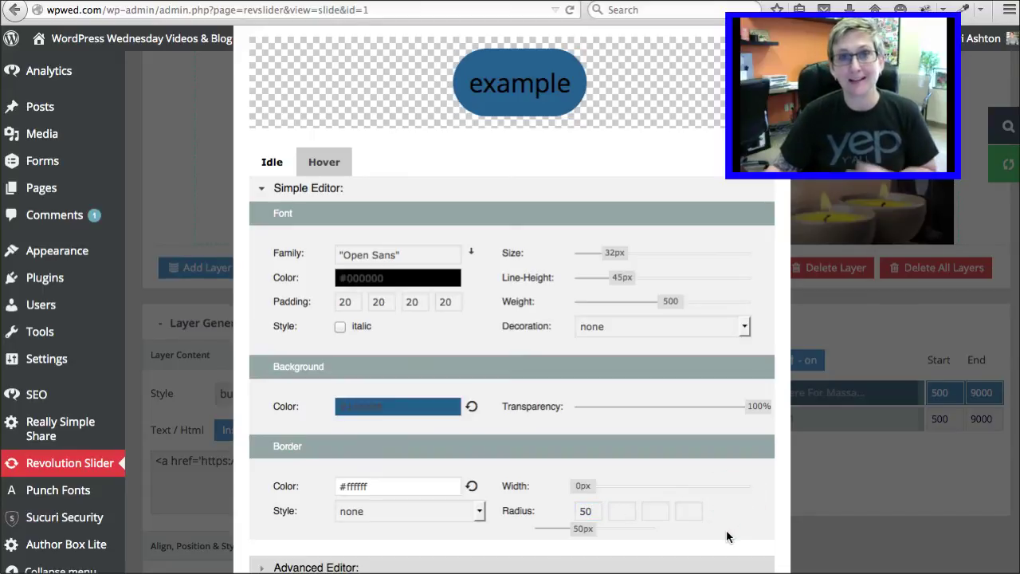
pyautogui.doubleClick(591, 511)
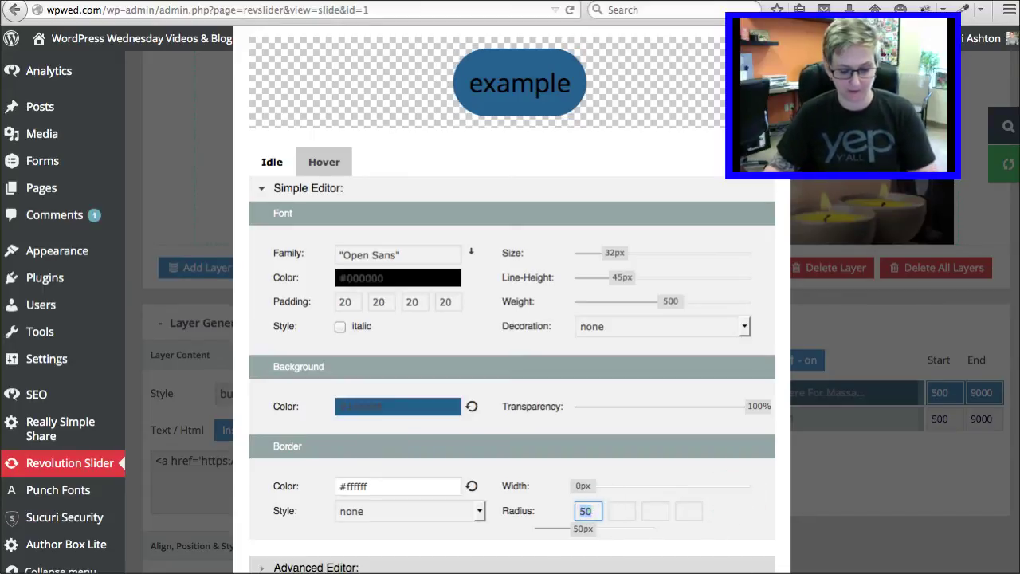
pyautogui.write('20')
pyautogui.click(725, 530)
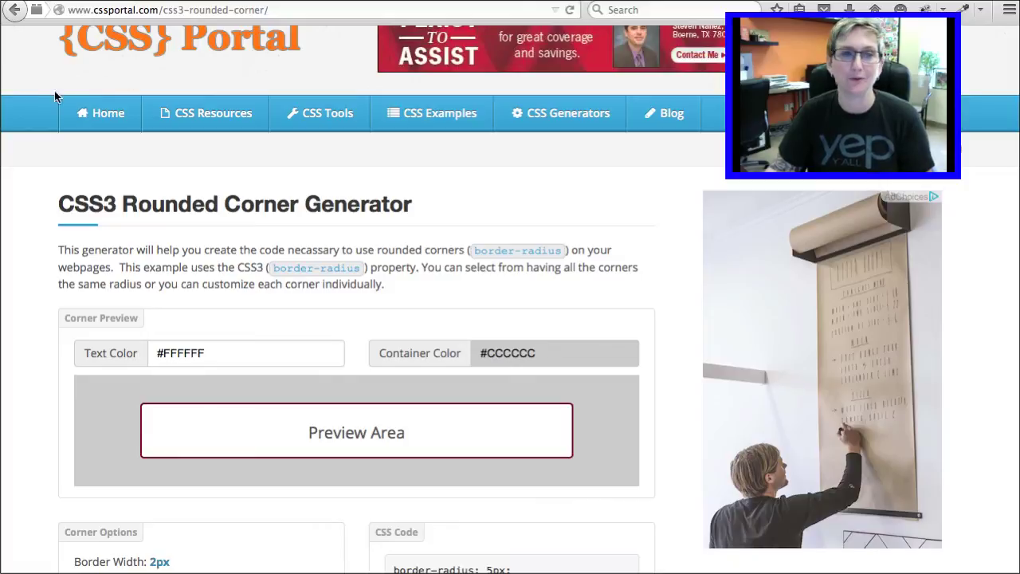
# Step: Browse the CSS3 Rounded Corner Generator and open then dismiss its Text Color picker
pyautogui.scroll(1, 31, 97)
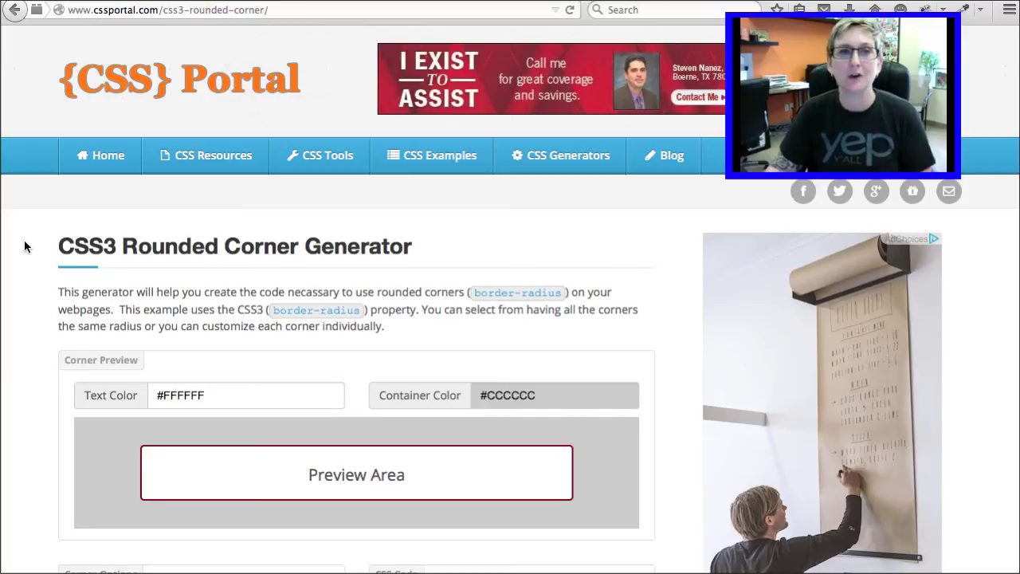
pyautogui.scroll(-2, 26, 246)
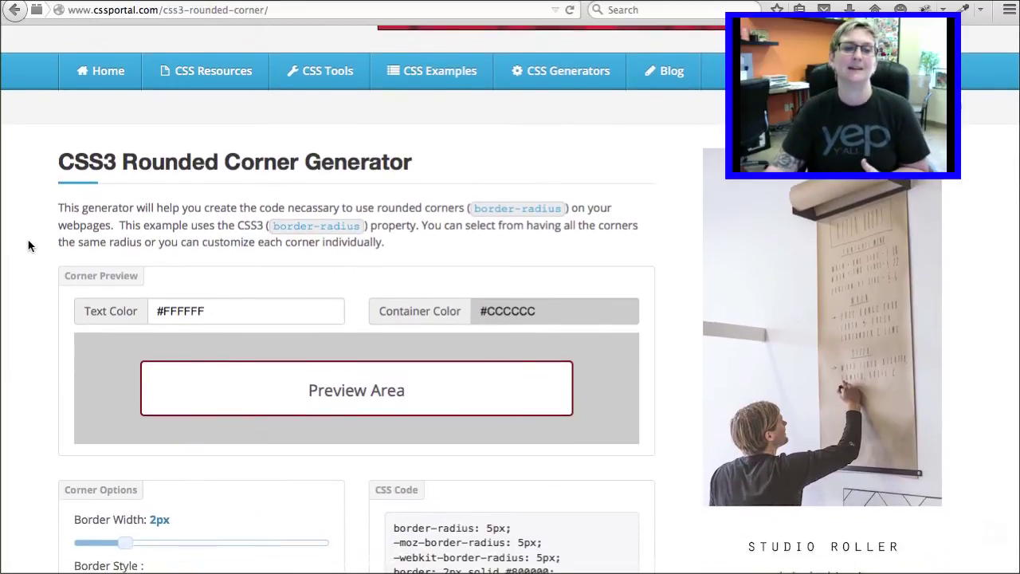
pyautogui.scroll(-2, 28, 247)
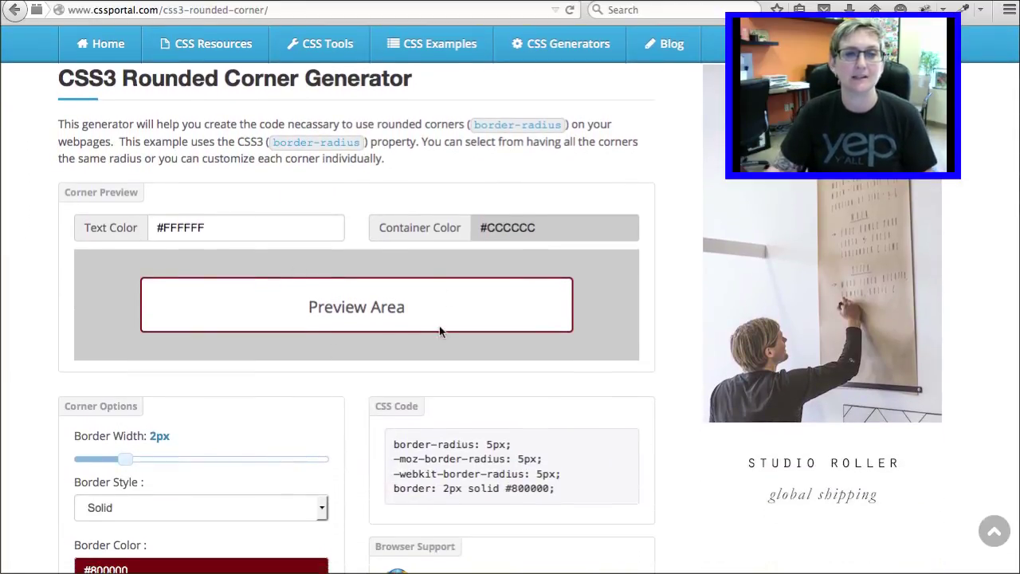
pyautogui.scroll(-1, 44, 274)
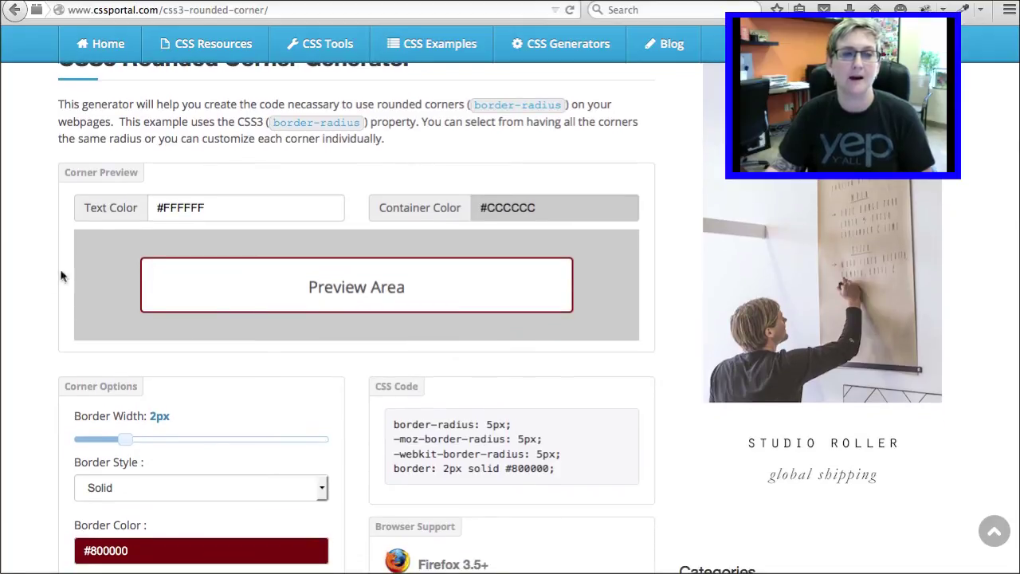
pyautogui.click(165, 212)
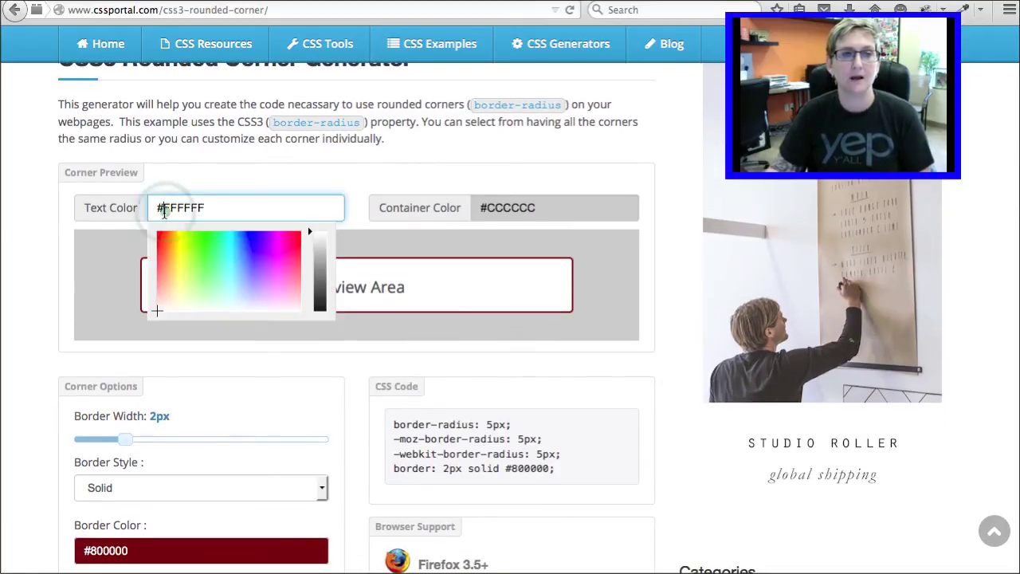
pyautogui.click(17, 226)
pyautogui.scroll(-3, 38, 219)
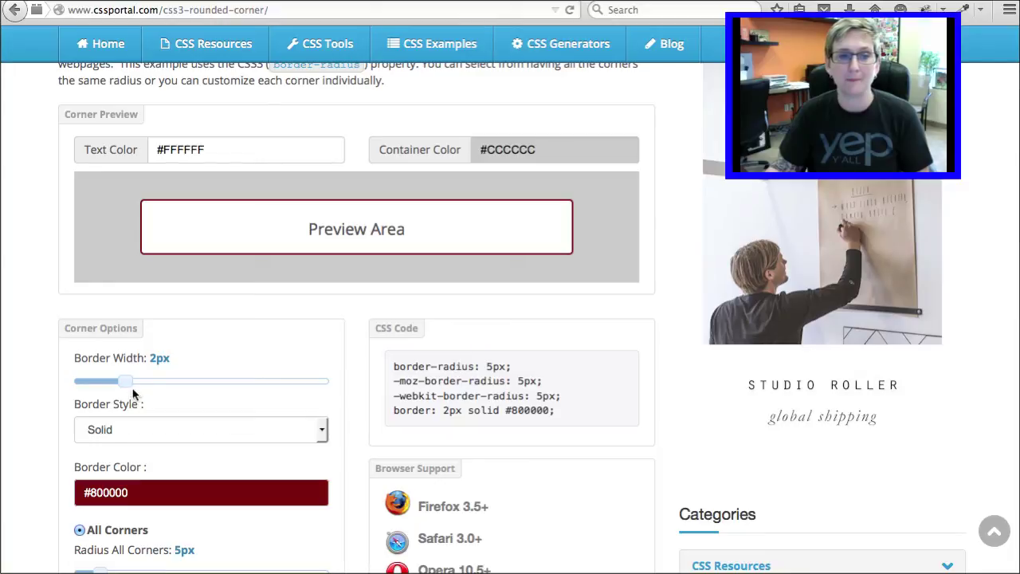
# Step: Experiment with border width, solid Border Style and the Border Color picker
pyautogui.moveTo(125, 381)
pyautogui.mouseDown()
pyautogui.moveTo(70, 383)
pyautogui.moveTo(147, 380)
pyautogui.mouseUp()
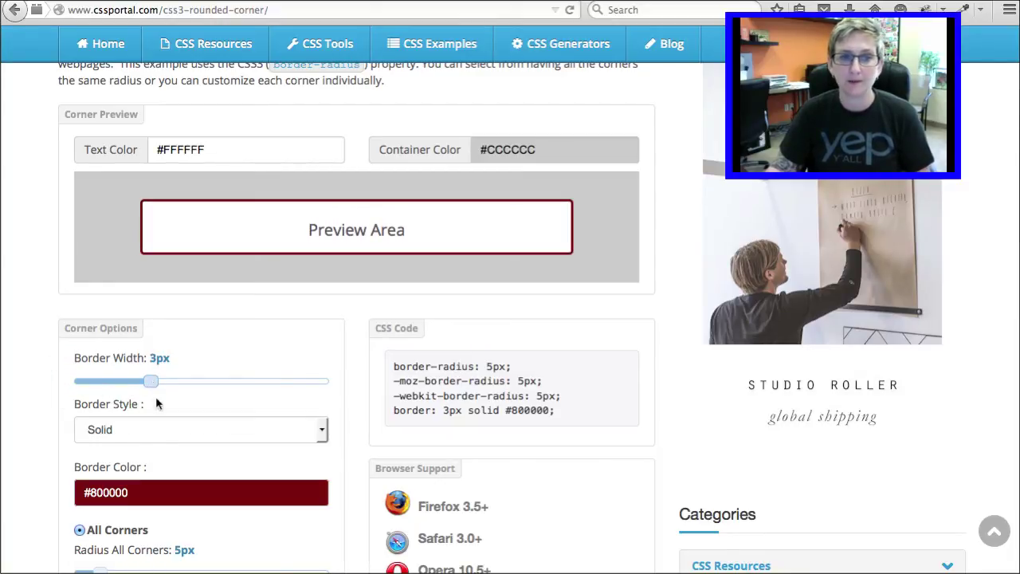
pyautogui.click(163, 436)
pyautogui.click(199, 392)
pyautogui.click(168, 494)
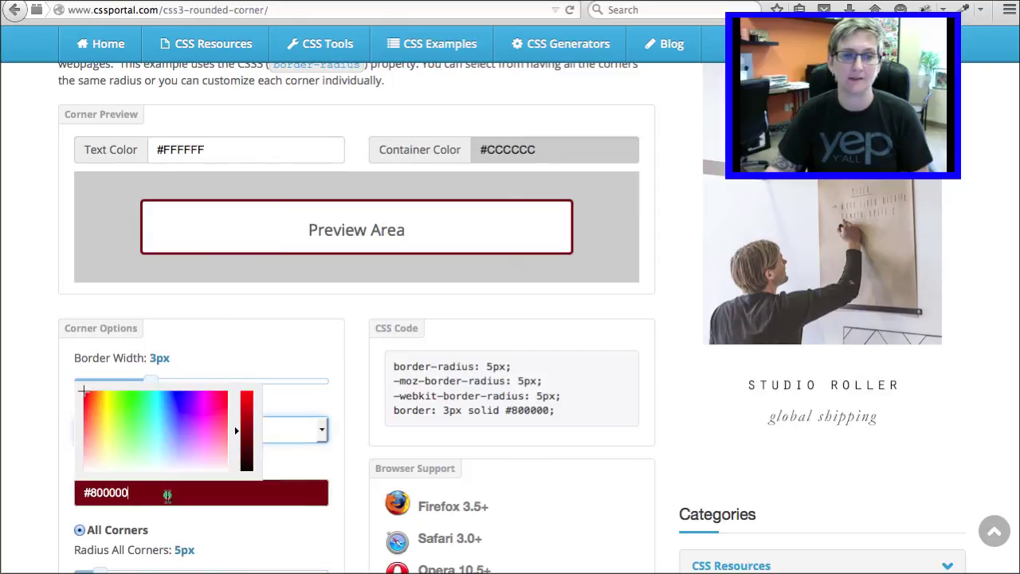
pyautogui.click(50, 448)
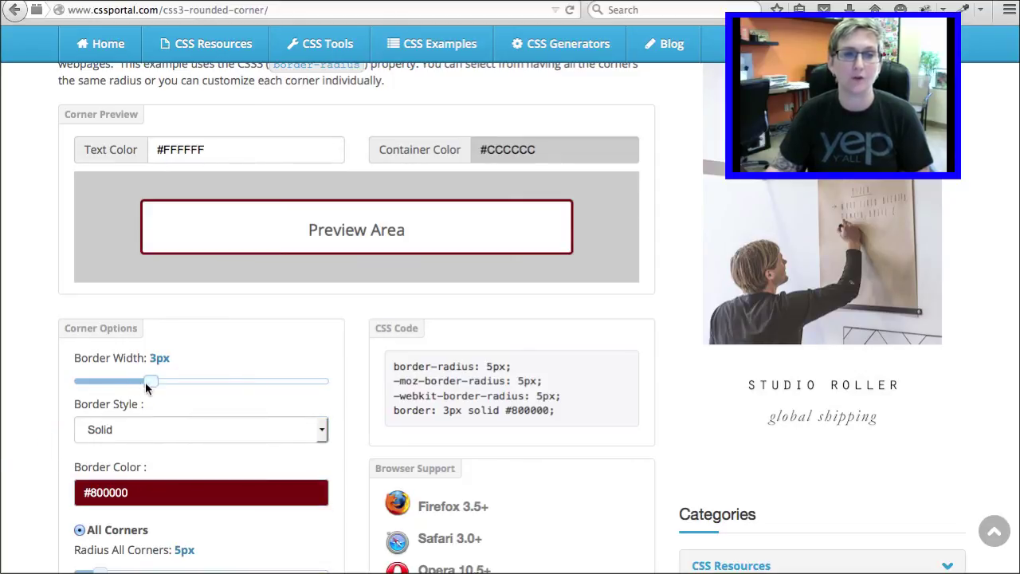
# Step: Set the border width back to 0px and select the generated CSS code
pyautogui.moveTo(148, 381); pyautogui.dragTo(74, 386)
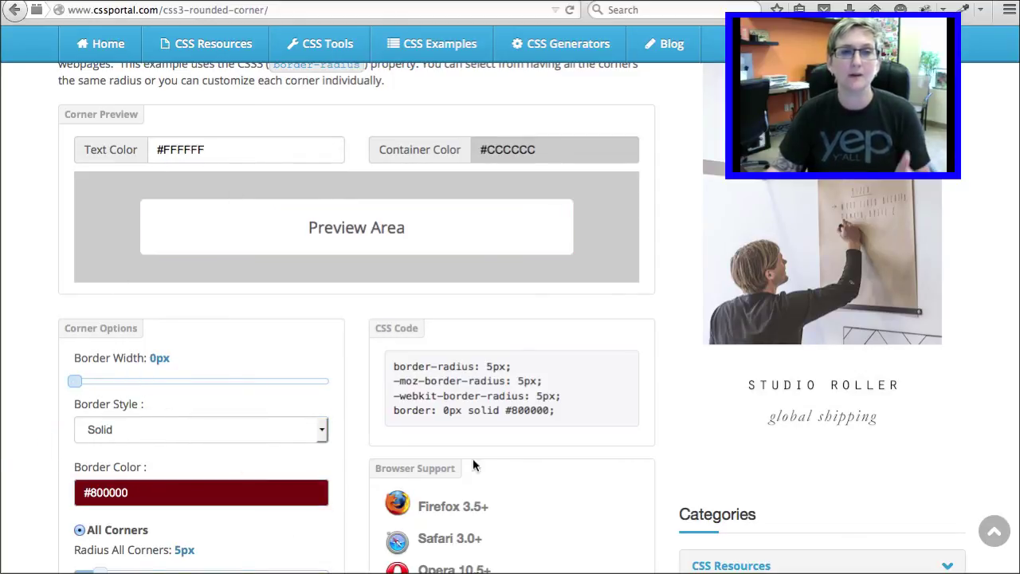
pyautogui.moveTo(393, 366); pyautogui.dragTo(557, 414)
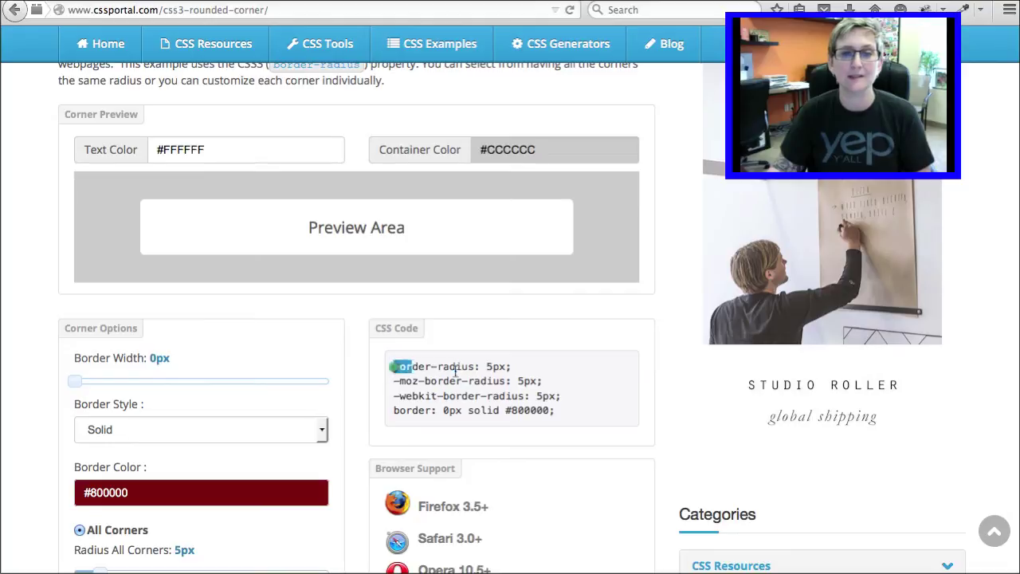
pyautogui.click(572, 413)
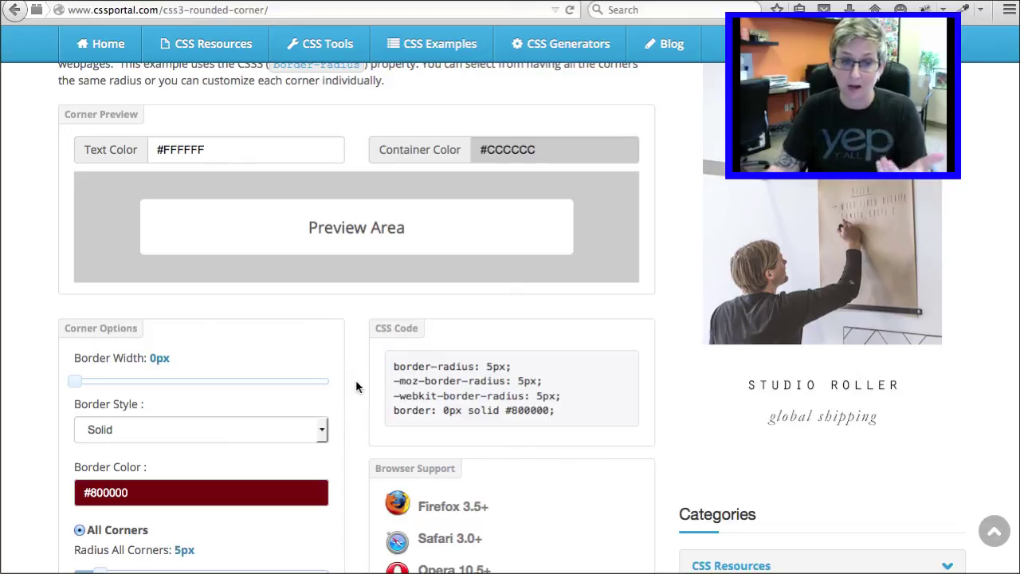
pyautogui.scroll(-1, 355, 387)
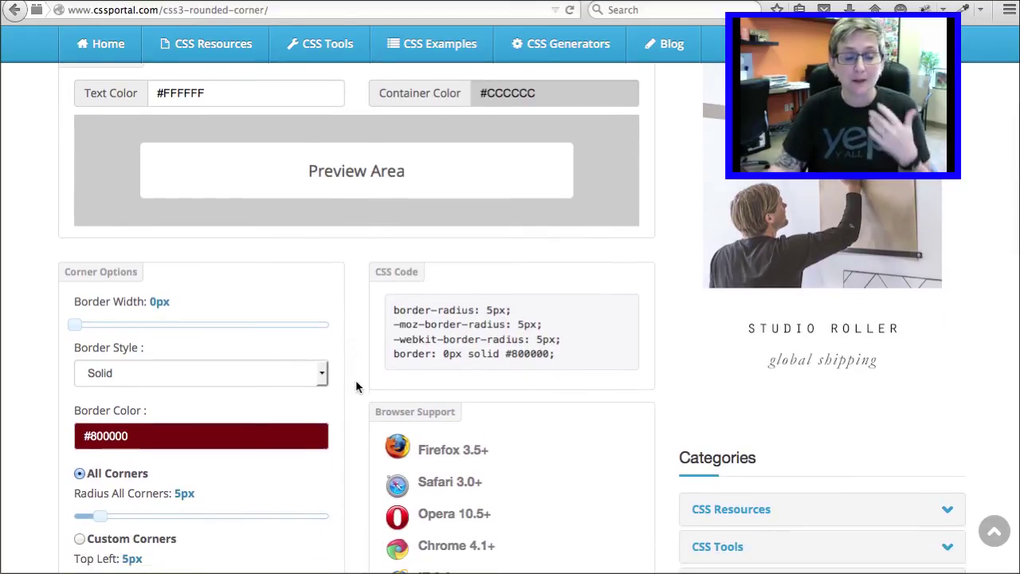
# Step: Drag Radius All Corners much higher, then reduce the rounding again
pyautogui.scroll(2, 356, 386)
pyautogui.scroll(1, 356, 387)
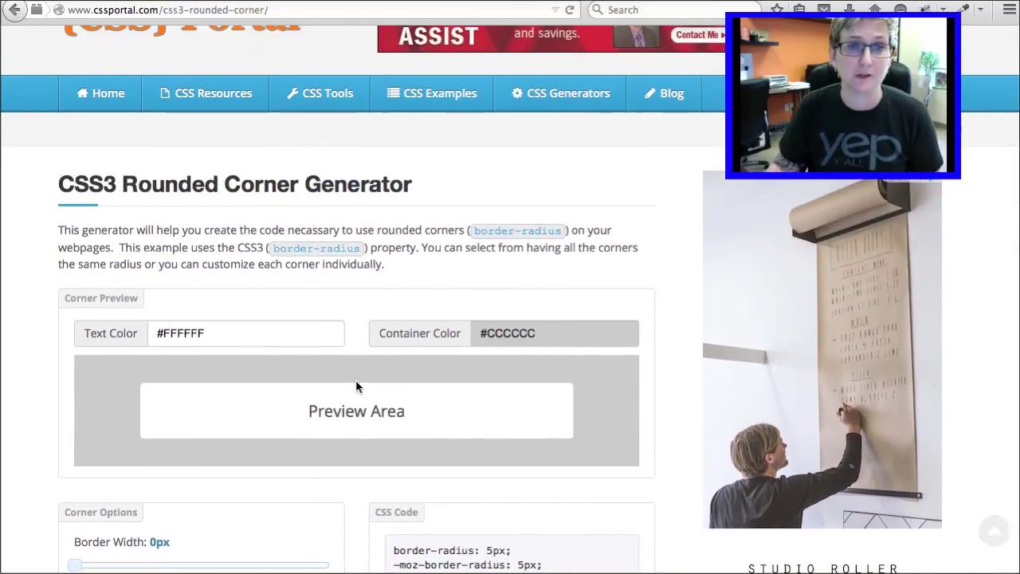
pyautogui.scroll(-3, 356, 386)
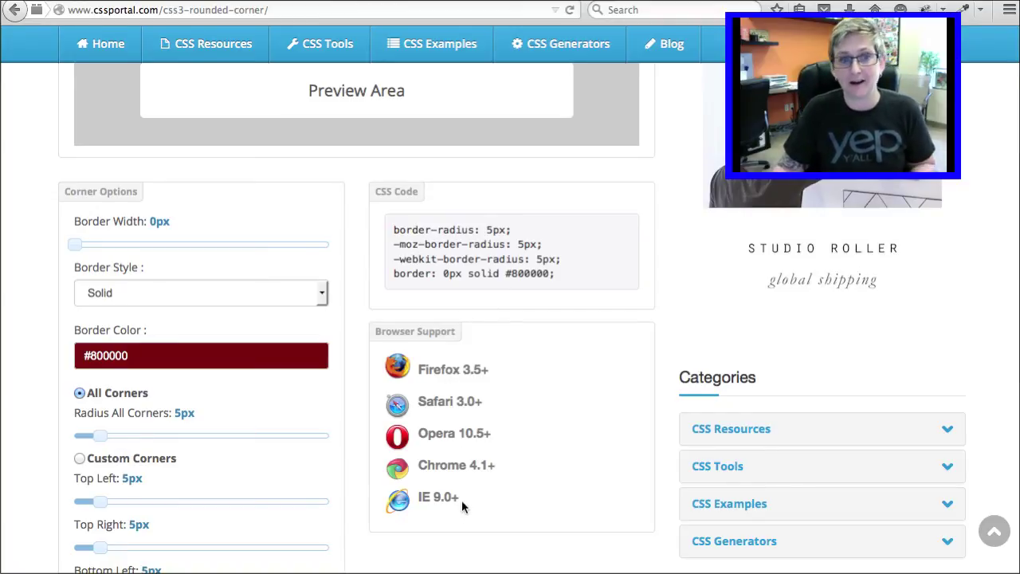
pyautogui.scroll(-1, 314, 466)
pyautogui.scroll(1, 314, 465)
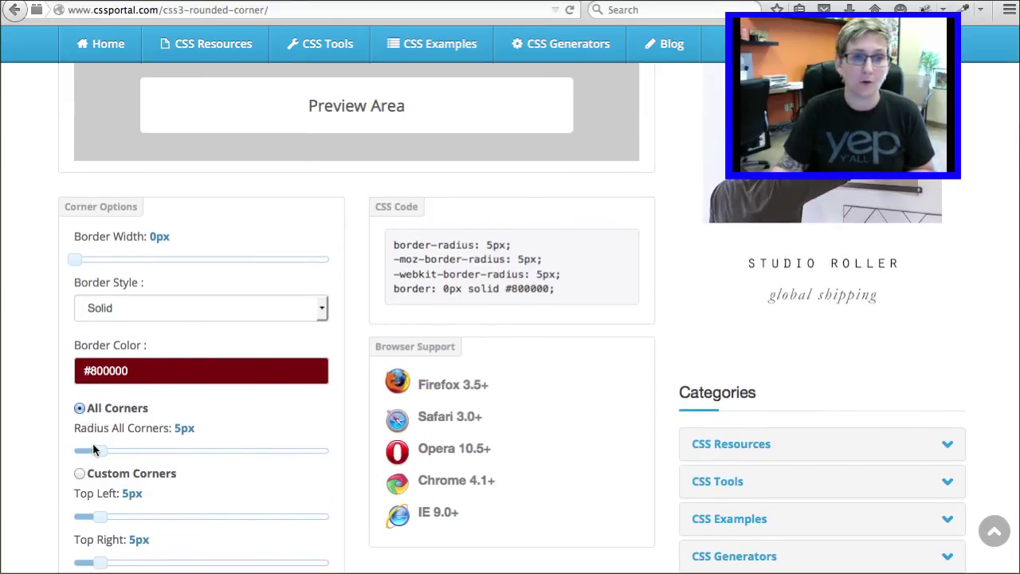
pyautogui.moveTo(97, 450); pyautogui.dragTo(302, 446)
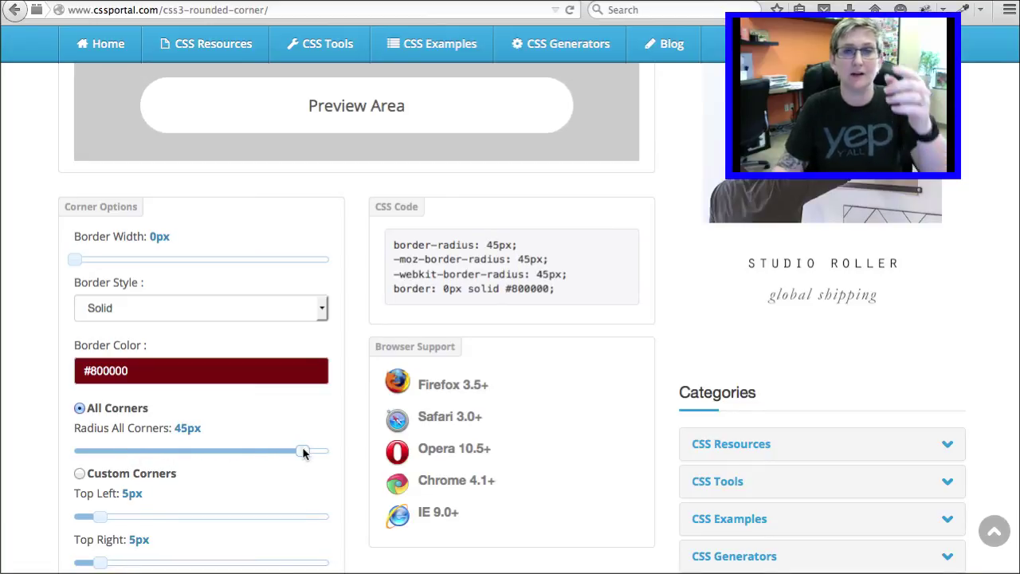
pyautogui.click(159, 131)
pyautogui.moveTo(304, 449); pyautogui.dragTo(136, 451)
# Step: Use Custom Corners: top-left 19px, top-right 30px, bottom-left 21px, then select the code
pyautogui.click(84, 473)
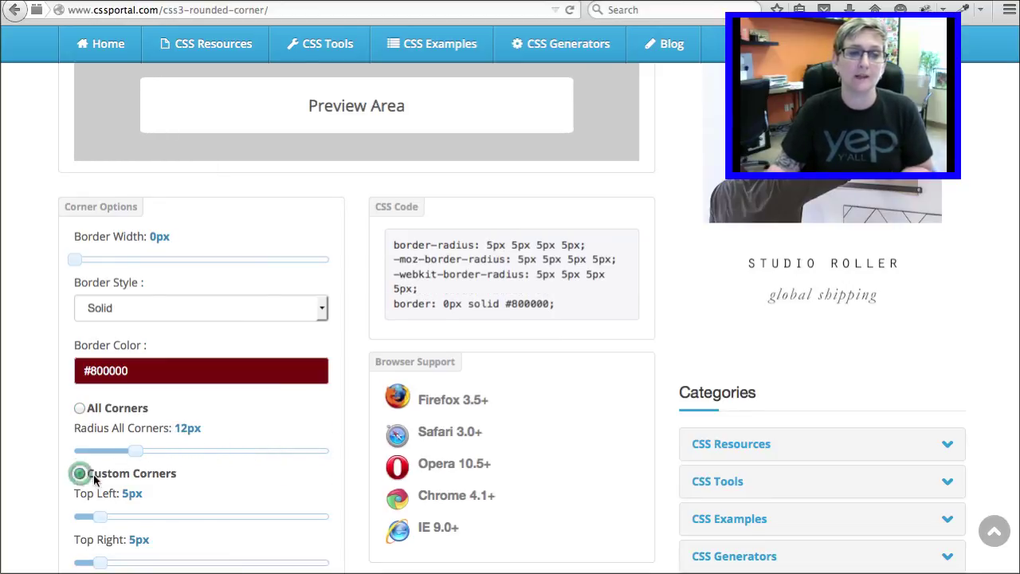
pyautogui.moveTo(100, 517); pyautogui.dragTo(153, 526)
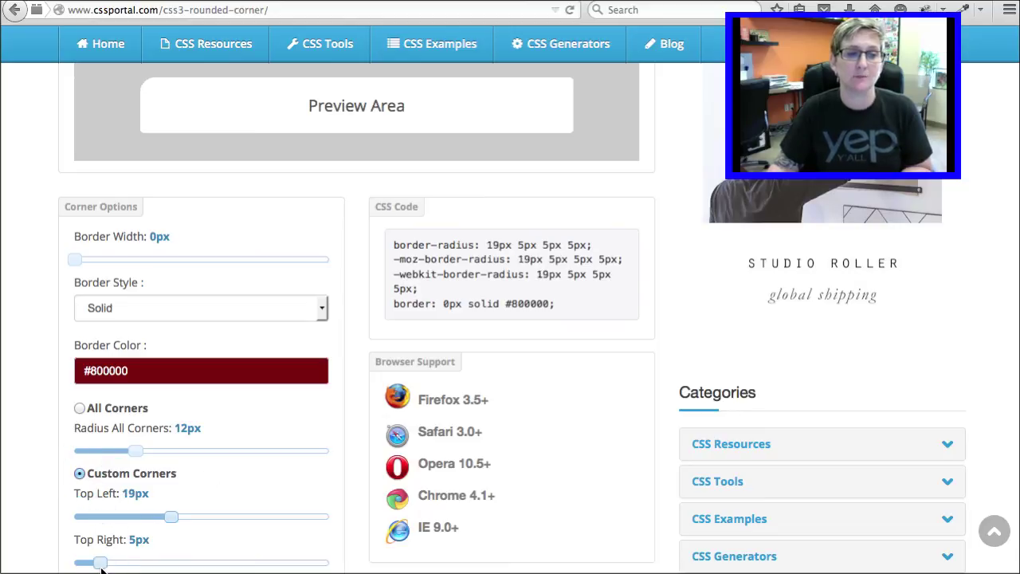
pyautogui.moveTo(99, 563); pyautogui.dragTo(227, 563)
pyautogui.scroll(-3, 239, 530)
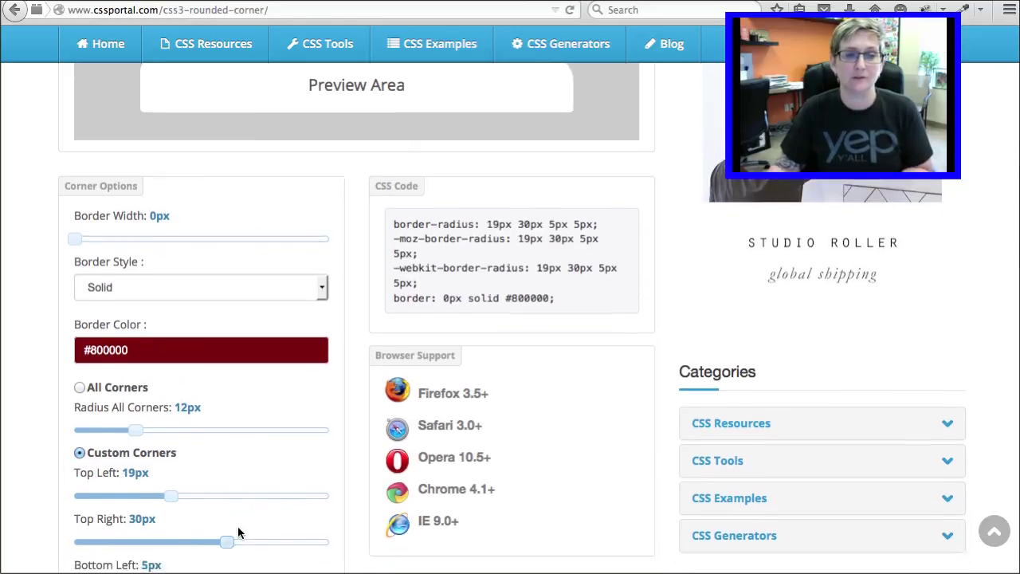
pyautogui.moveTo(97, 493); pyautogui.dragTo(253, 496)
pyautogui.scroll(3, 252, 495)
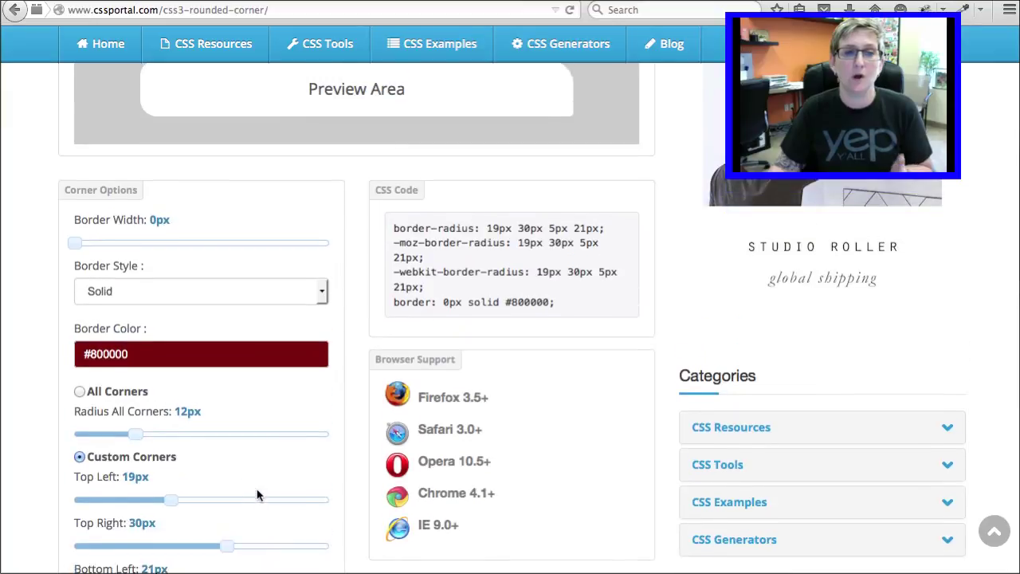
pyautogui.moveTo(391, 237)
pyautogui.mouseDown()
pyautogui.moveTo(542, 256)
pyautogui.moveTo(562, 315)
pyautogui.mouseUp()
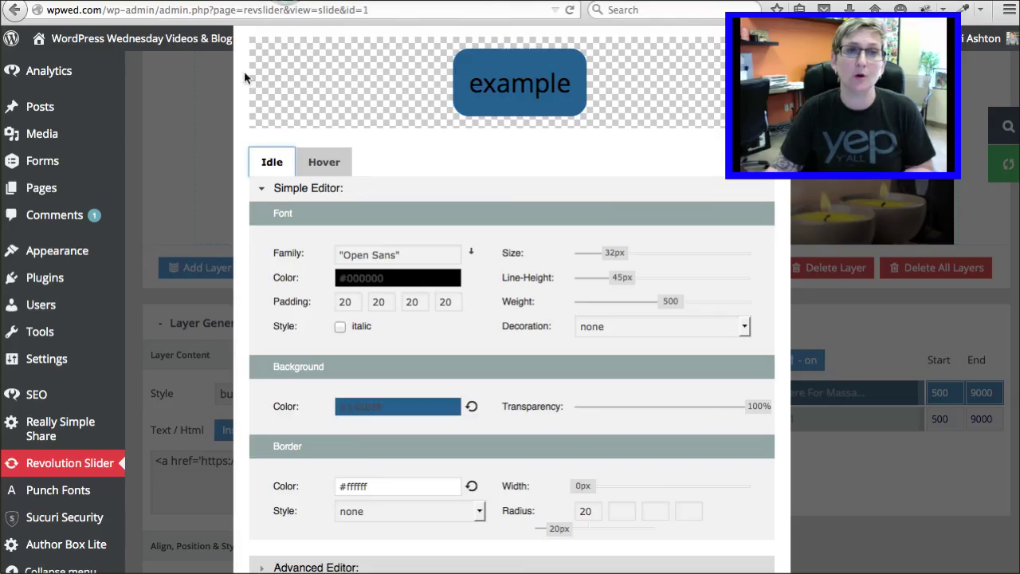
# Step: Expand the Advanced Editor and point to the style's border-radius: 20px CSS line
pyautogui.scroll(-1, 363, 237)
pyautogui.scroll(-5, 363, 236)
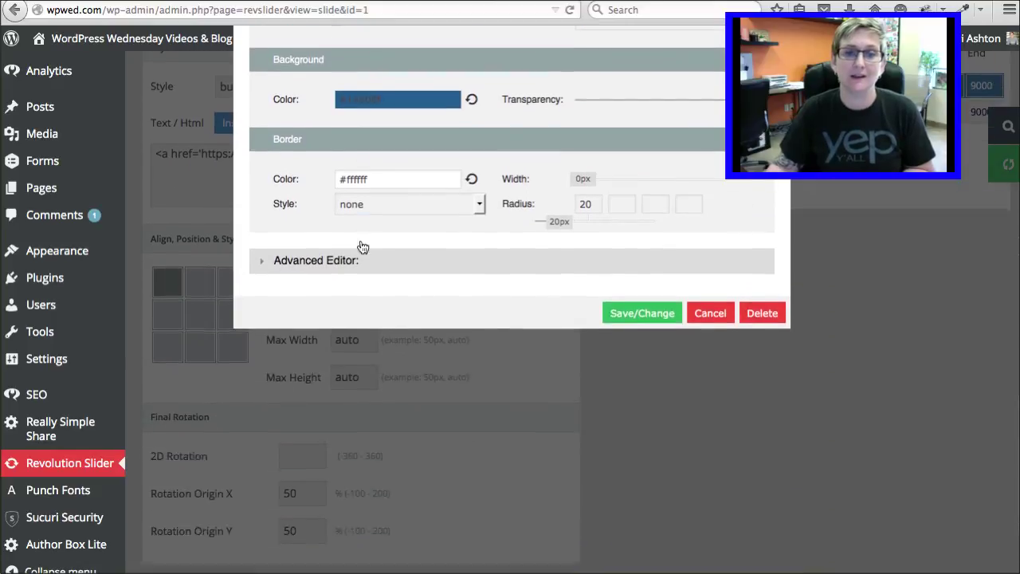
pyautogui.scroll(-1, 359, 244)
pyautogui.click(340, 225)
pyautogui.scroll(5, 409, 153)
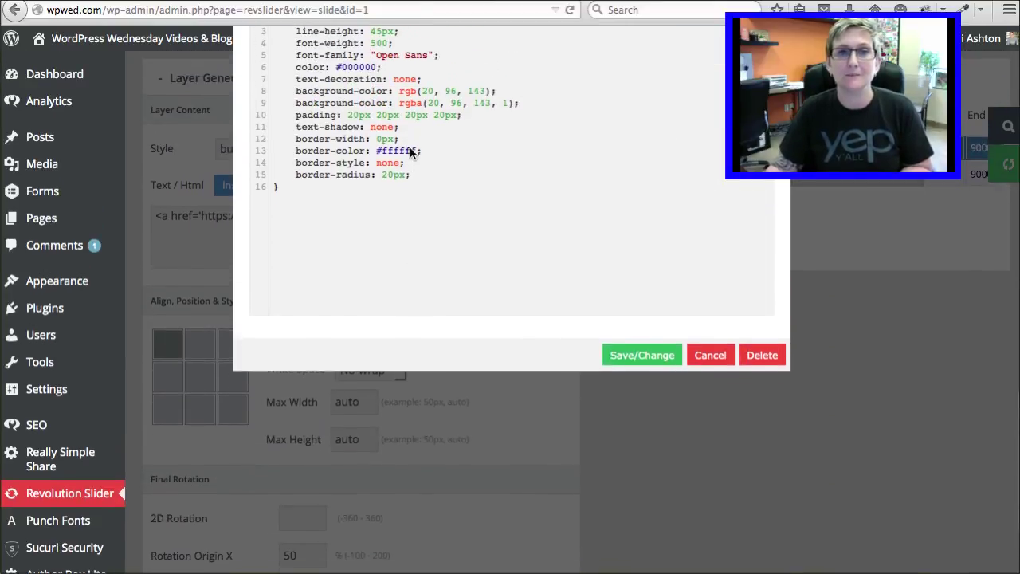
pyautogui.scroll(3, 413, 207)
pyautogui.click(426, 272)
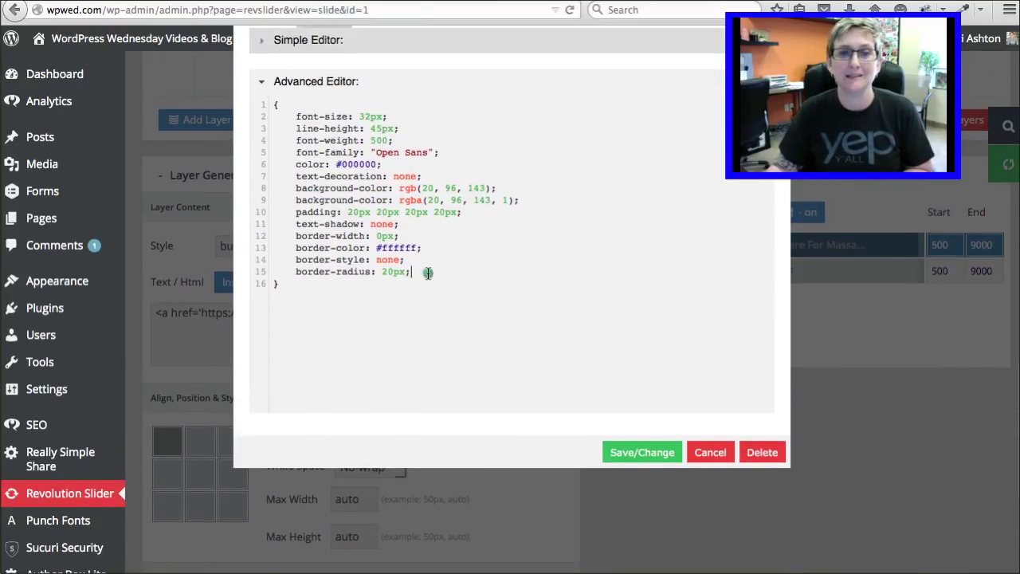